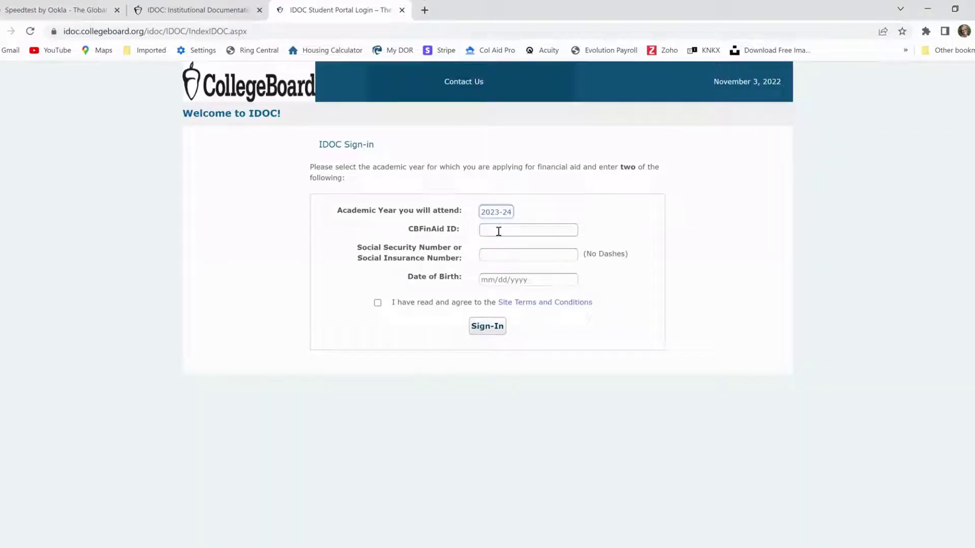
Step: Sign in to IDOC 2023-24 with the saved CBFinAid ID and date of birth, accepting the terms
left_click(499, 232)
left_click(533, 256)
left_click(502, 279)
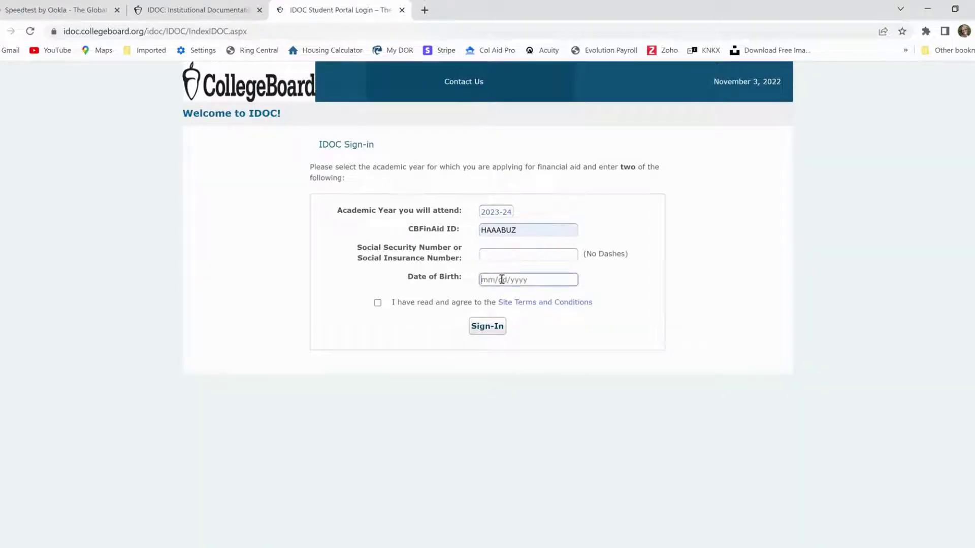
left_click(535, 296)
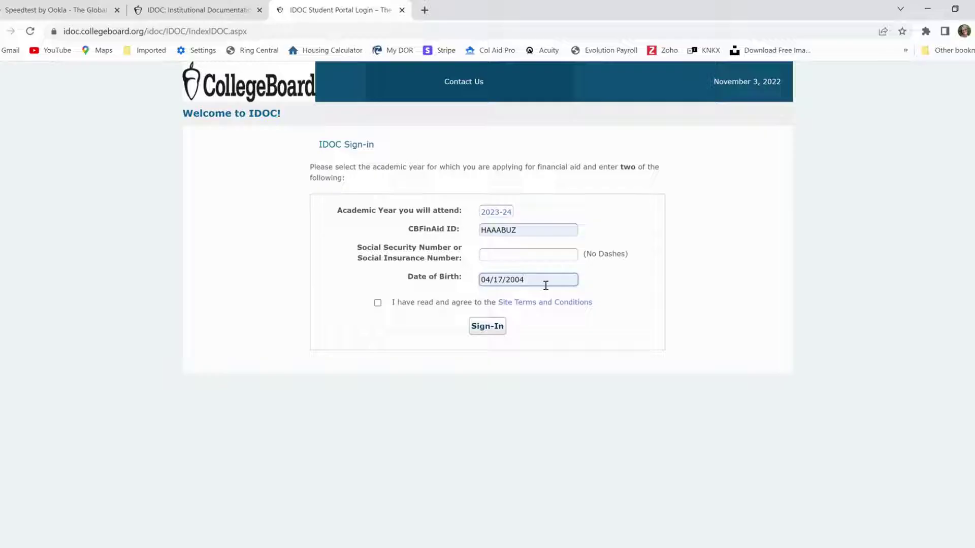
left_click(378, 303)
left_click(485, 335)
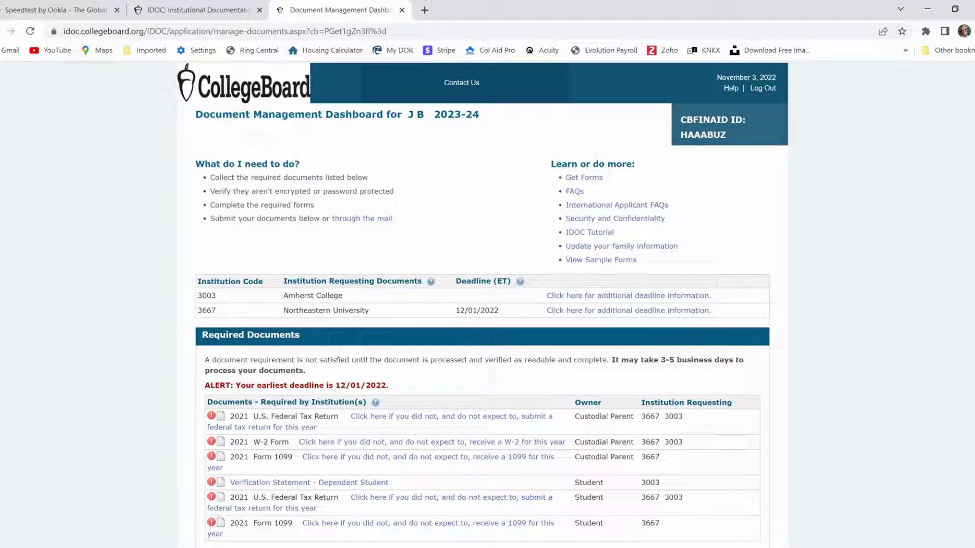
scroll(482, 304, "down", 1)
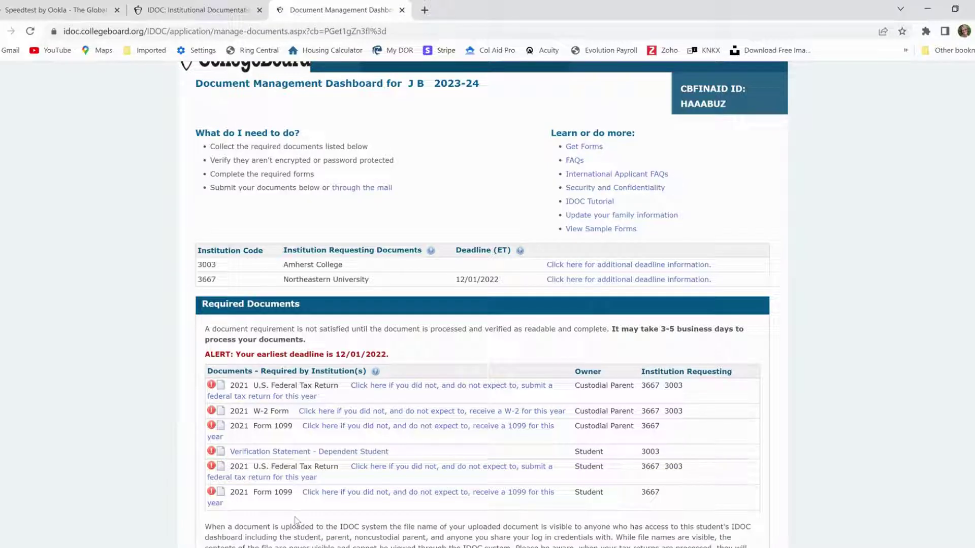
left_click(579, 149)
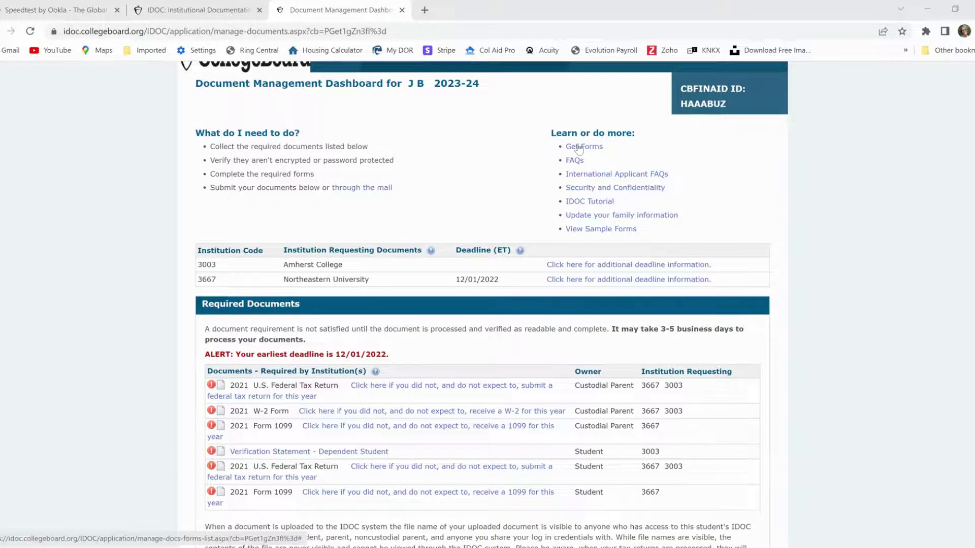
left_click(578, 148)
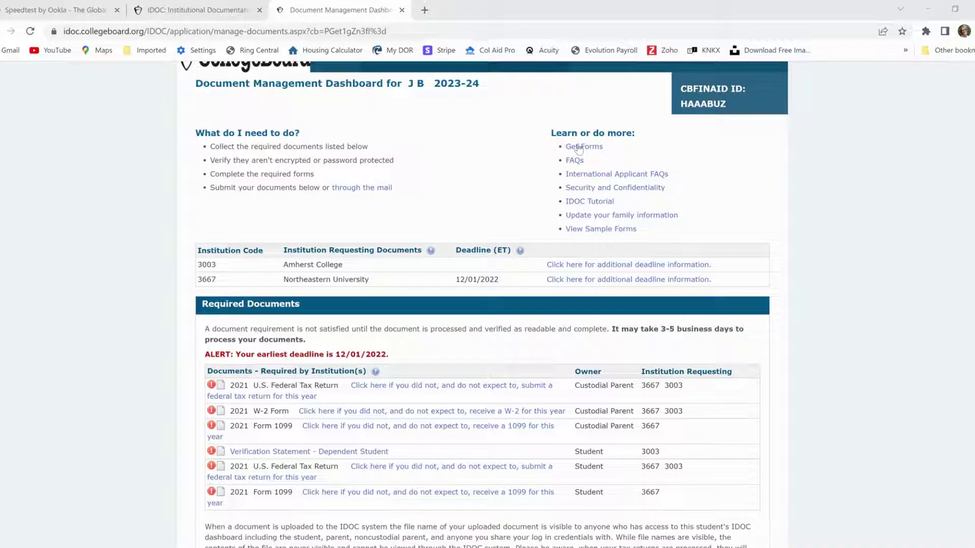
left_click(579, 147)
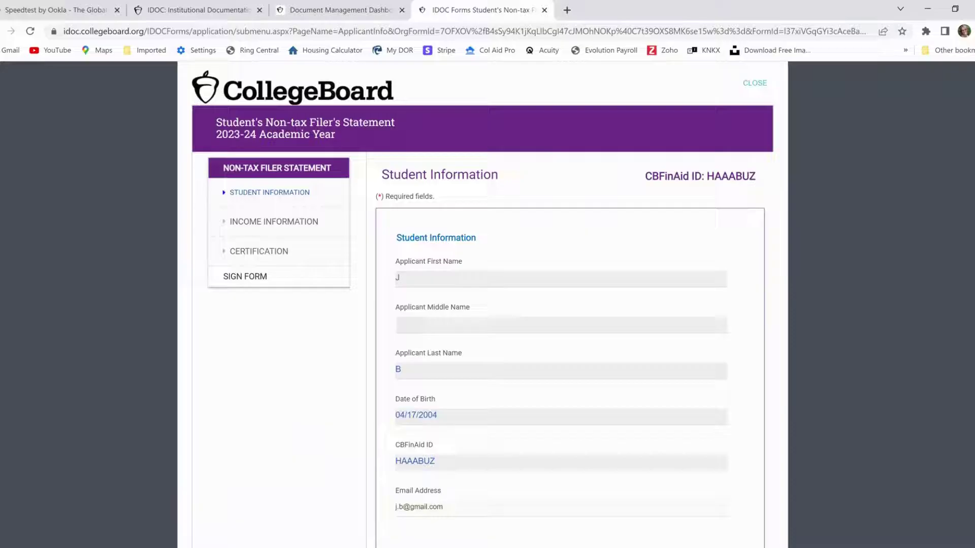
Step: Save the Student Information section of the non-tax filer statement
scroll(482, 305, "down", 4)
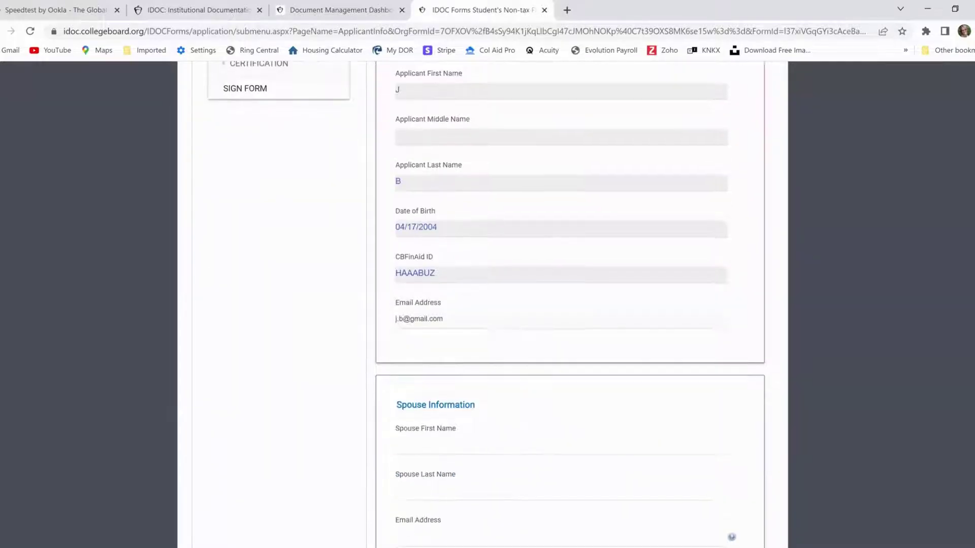
scroll(482, 304, "up", 3)
scroll(482, 304, "down", 5)
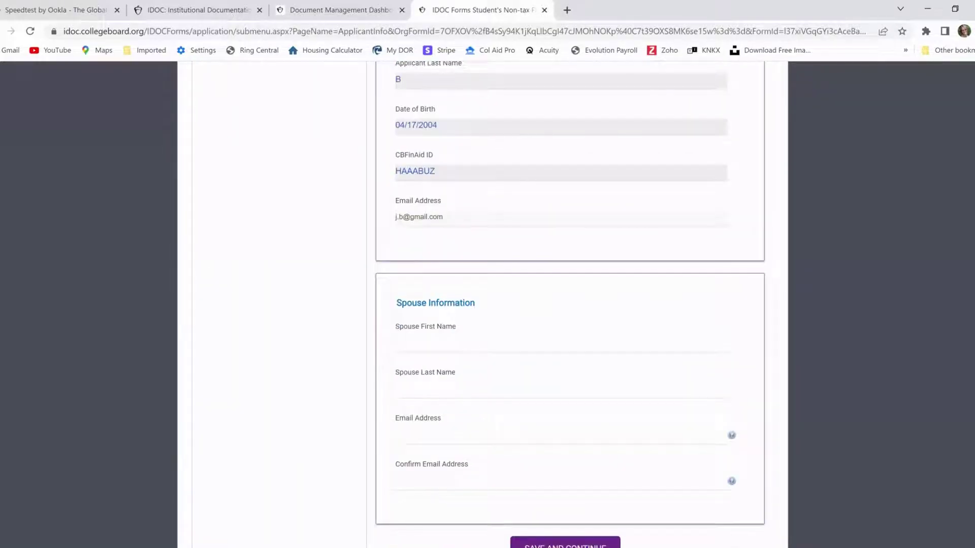
scroll(482, 305, "down", 1)
left_click(591, 499)
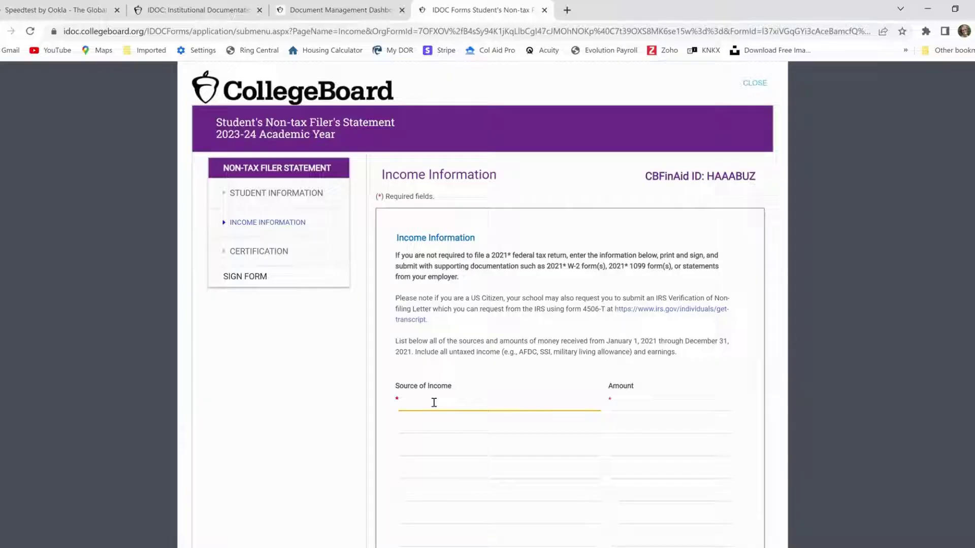
Step: Record 'work' income of 2500 United States dollars, save the certification, and return to the IDOC overview
type("work")
key("Tab")
type("2")
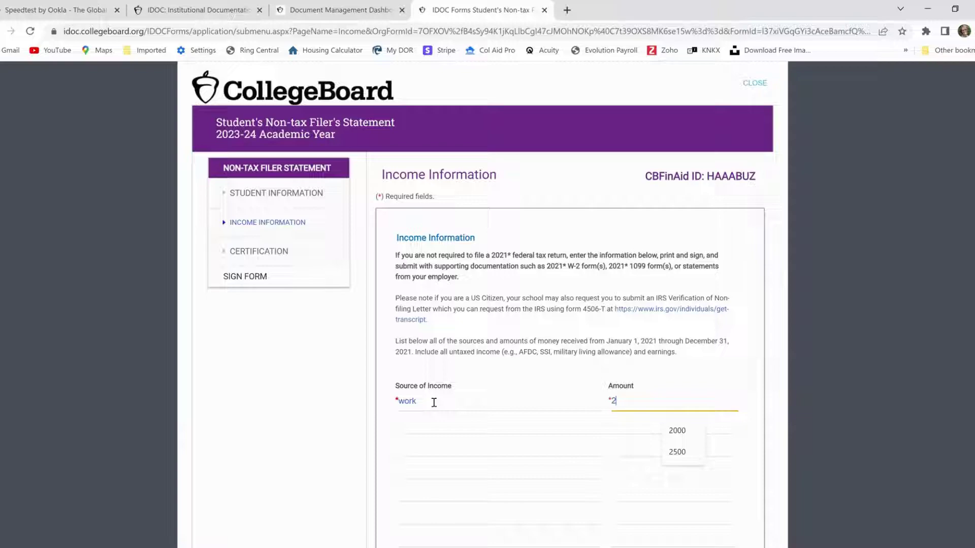
type("500")
scroll(880, 336, "down", 1)
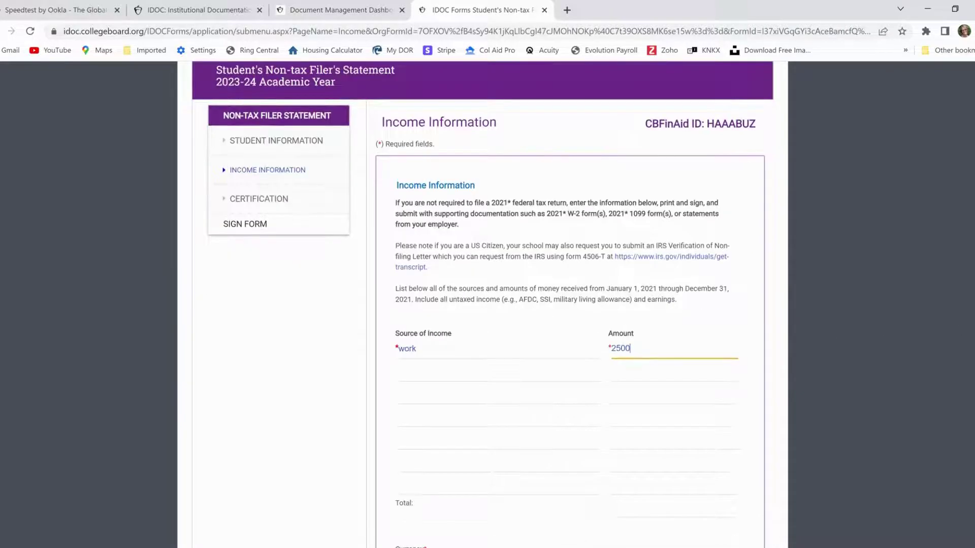
scroll(718, 465, "down", 3)
left_click(566, 397)
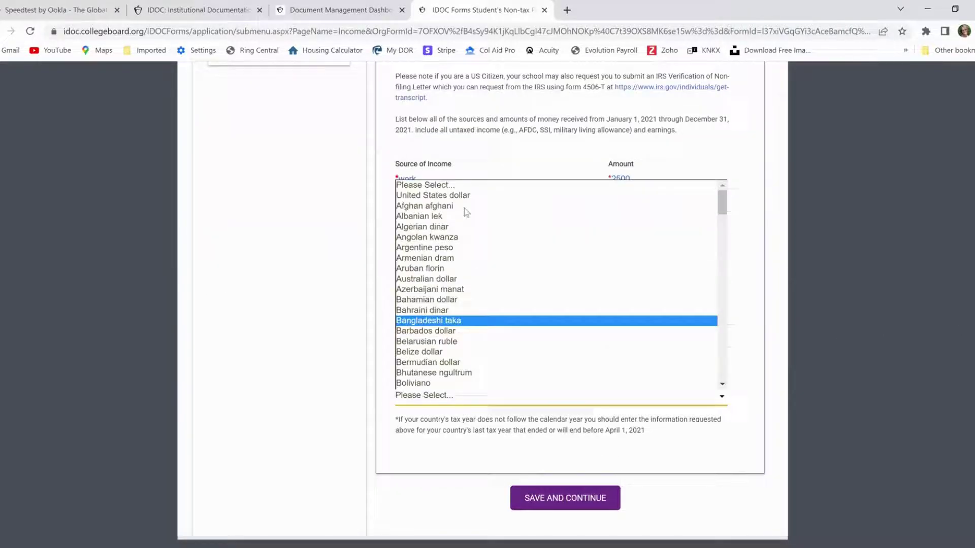
left_click(461, 197)
left_click(561, 500)
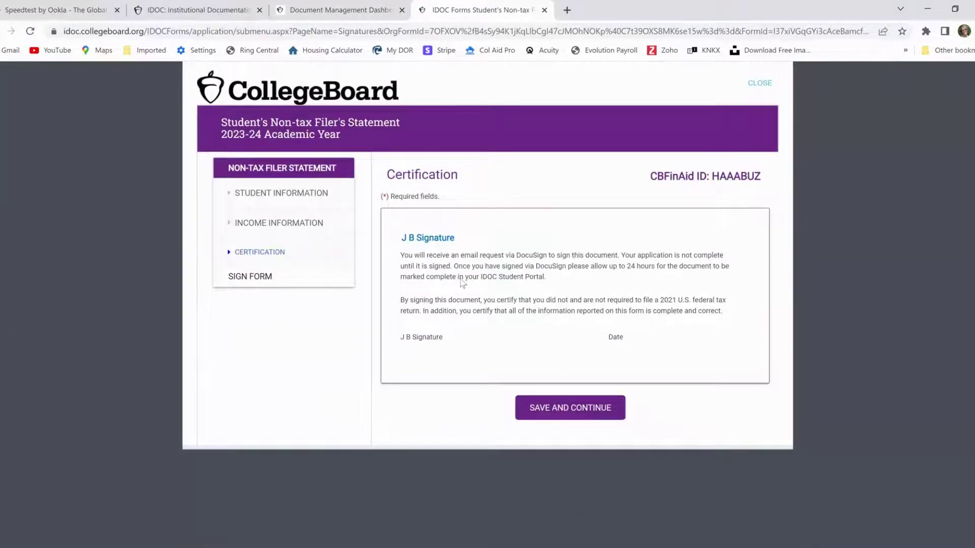
left_click(528, 412)
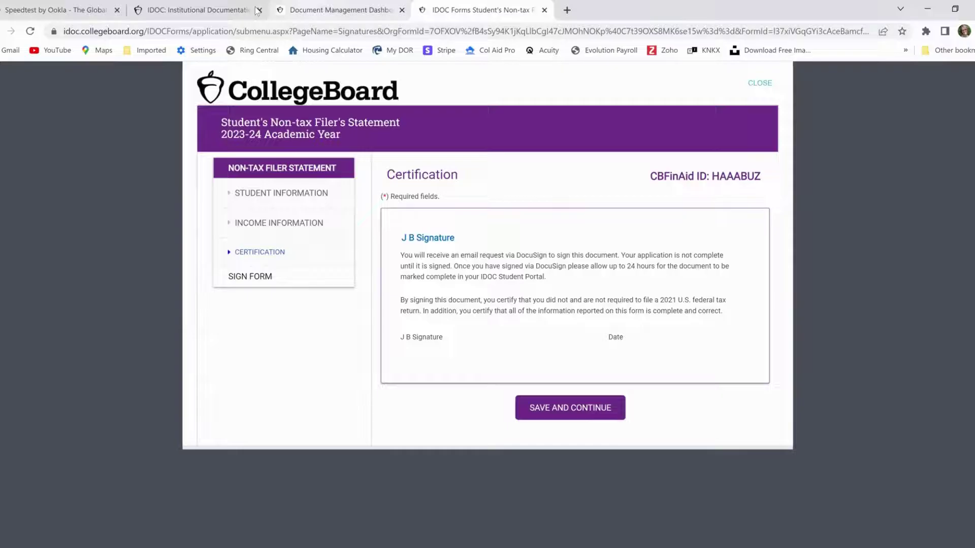
left_click(210, 12)
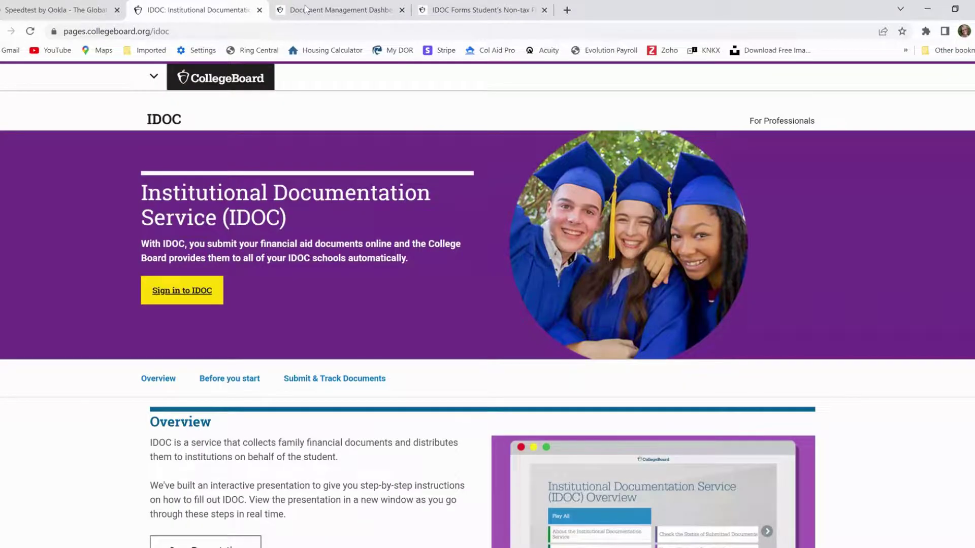
Step: Go back to the Document Management Dashboard and launch the Upload Document(s) wizard
key("ctrl+Tab")
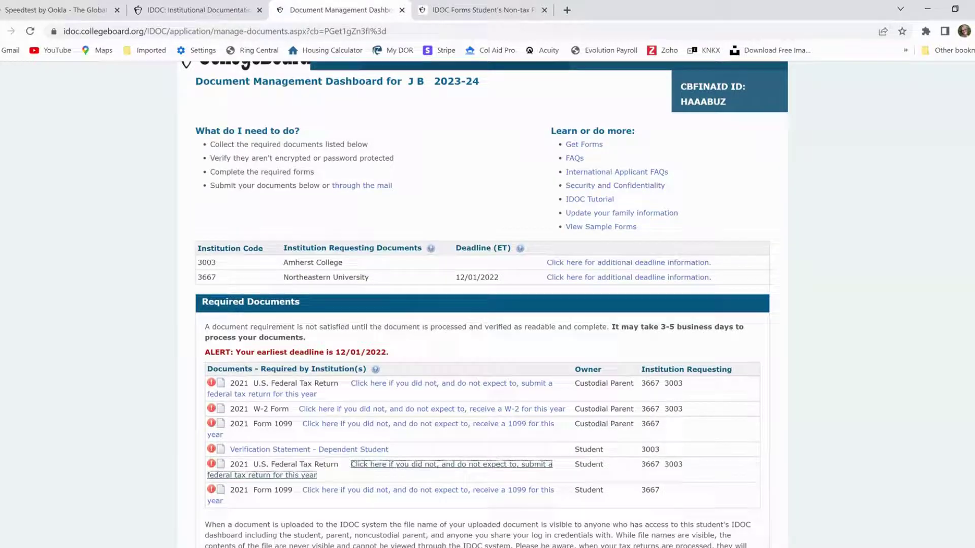
scroll(971, 434, "down", 2)
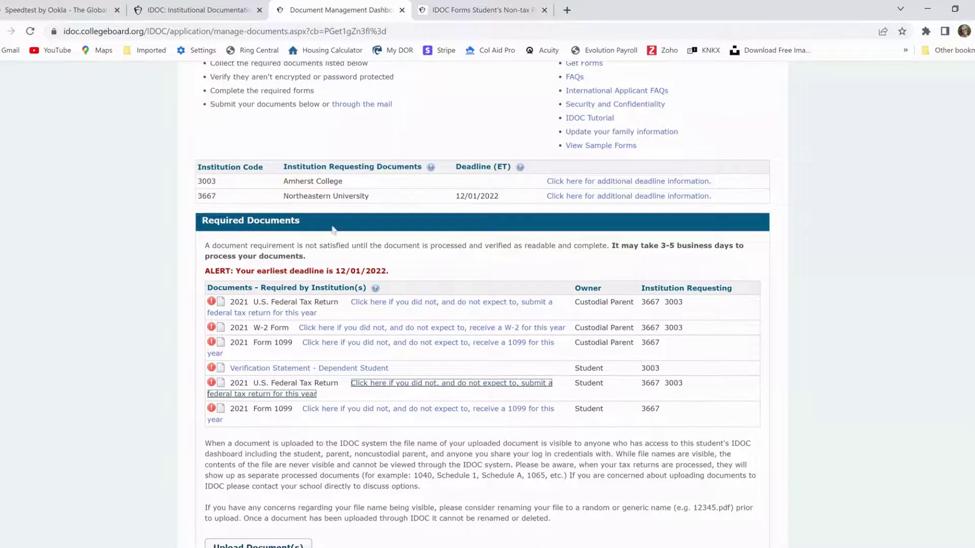
scroll(333, 231, "down", 4)
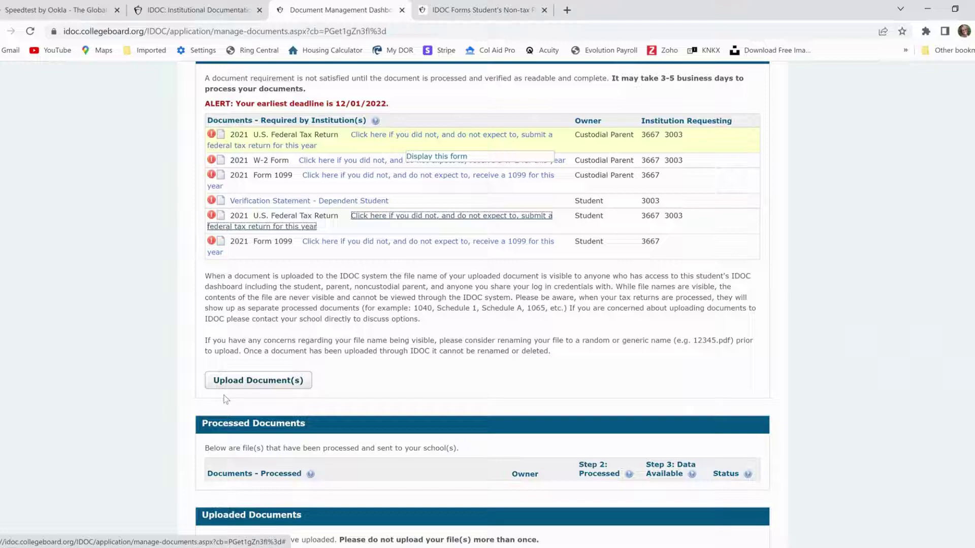
left_click(245, 382)
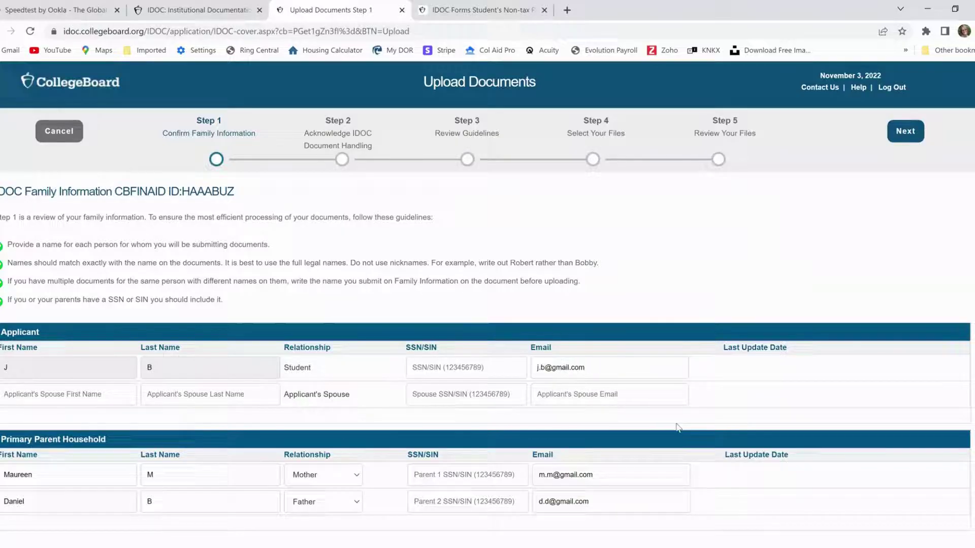
Step: Pass the family-information review and accept the IDOC document-handling acknowledgement
scroll(487, 296, "down", 1)
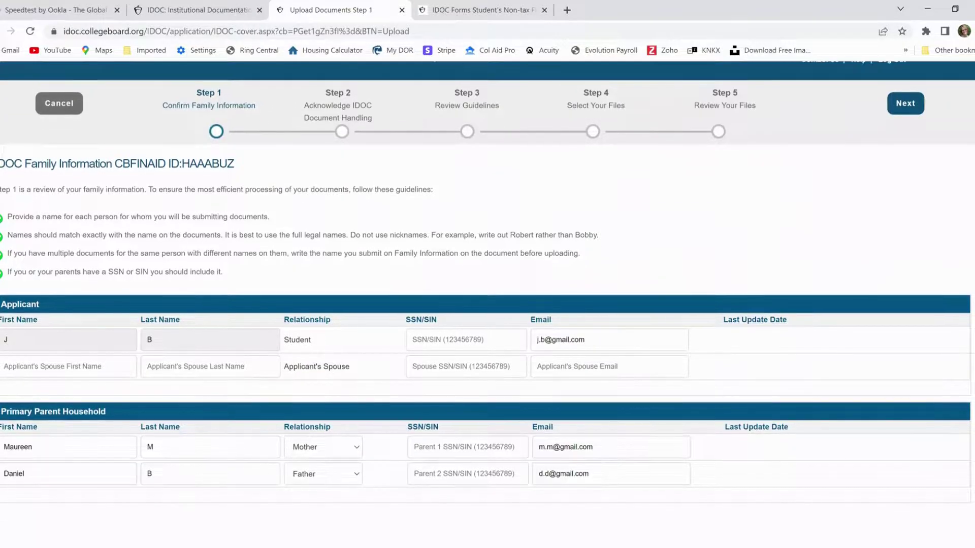
scroll(488, 296, "up", 1)
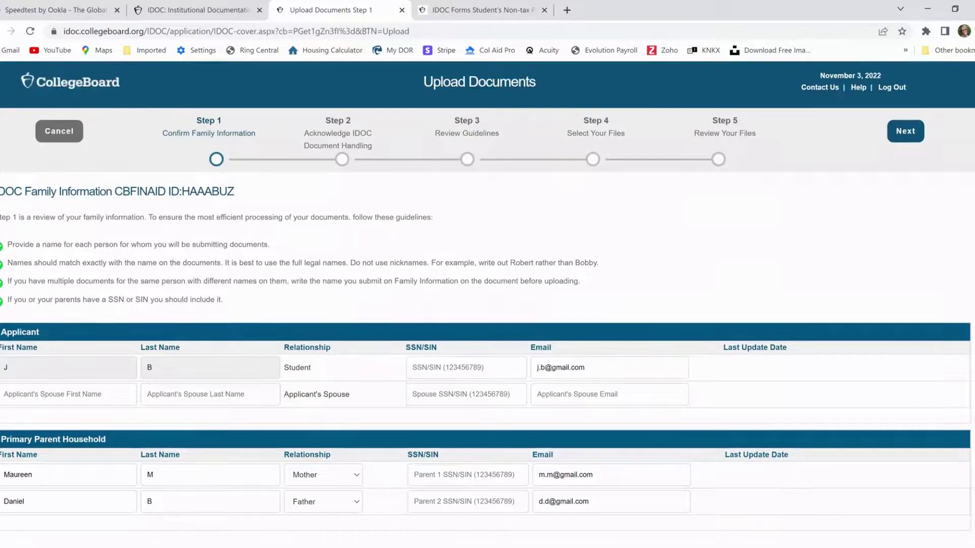
left_click(897, 133)
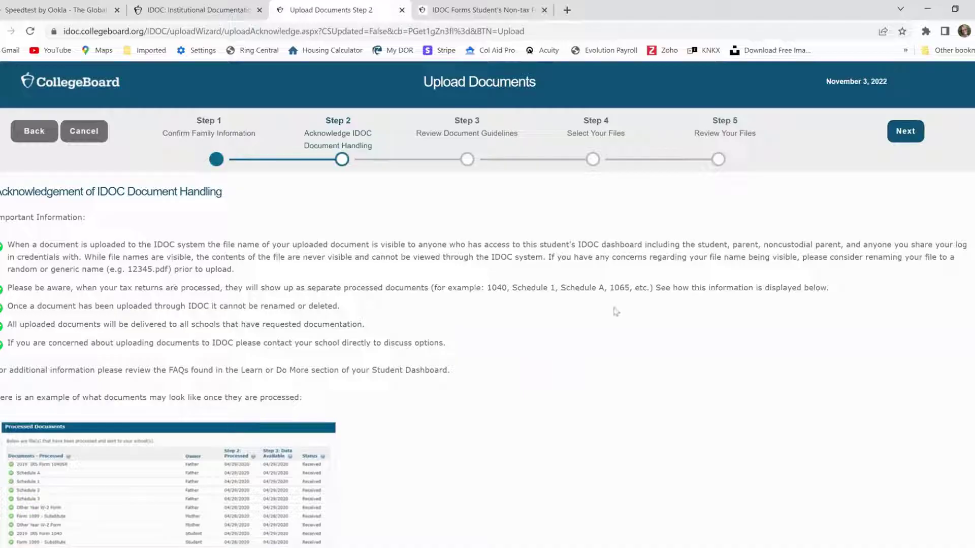
scroll(488, 305, "down", 3)
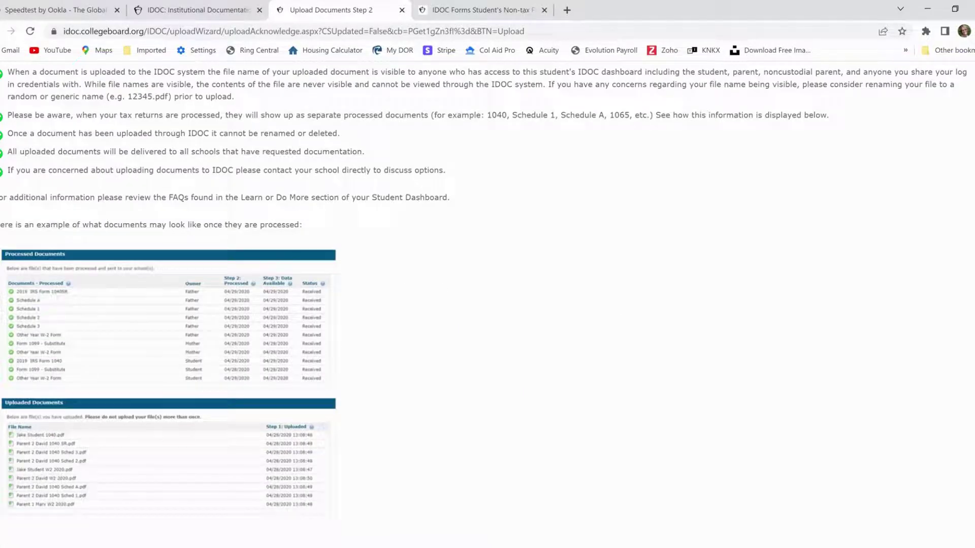
scroll(488, 305, "up", 3)
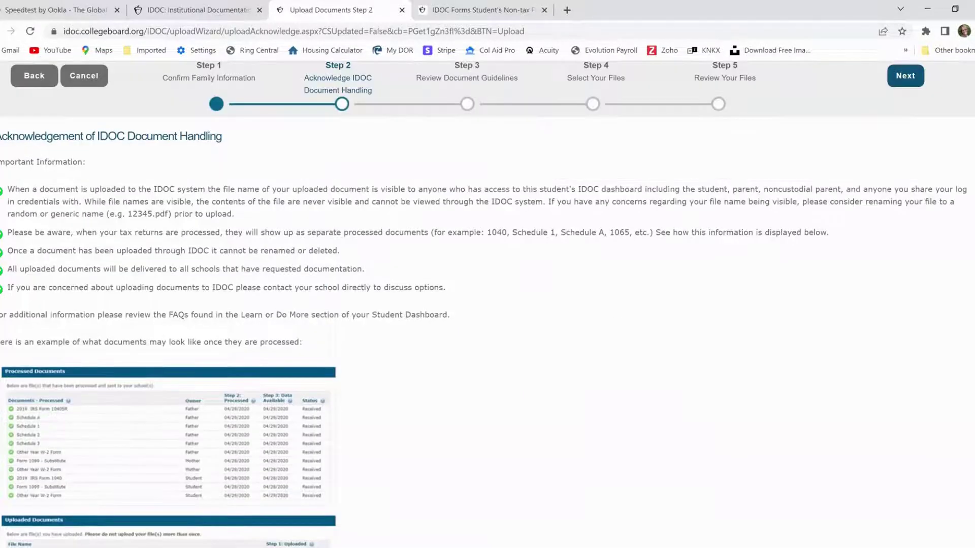
left_click(904, 133)
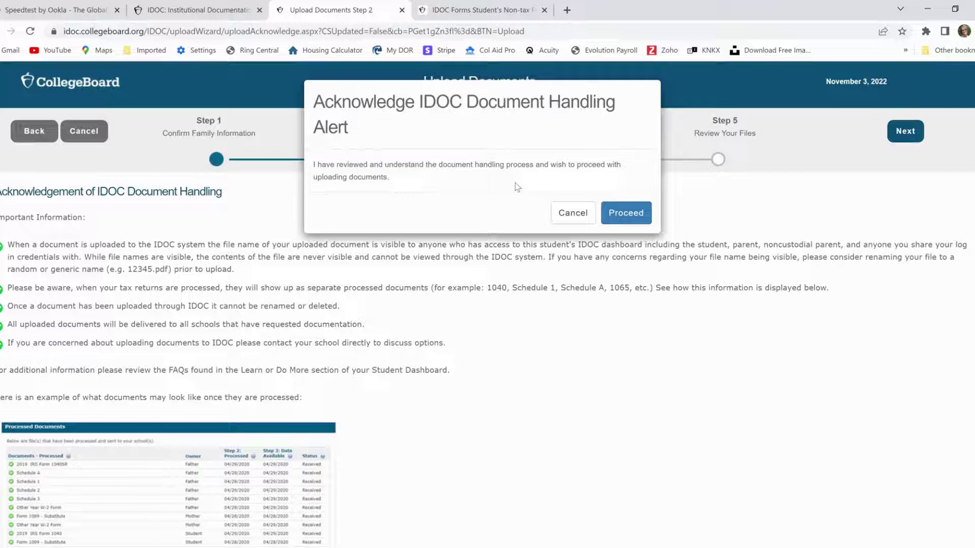
left_click(621, 217)
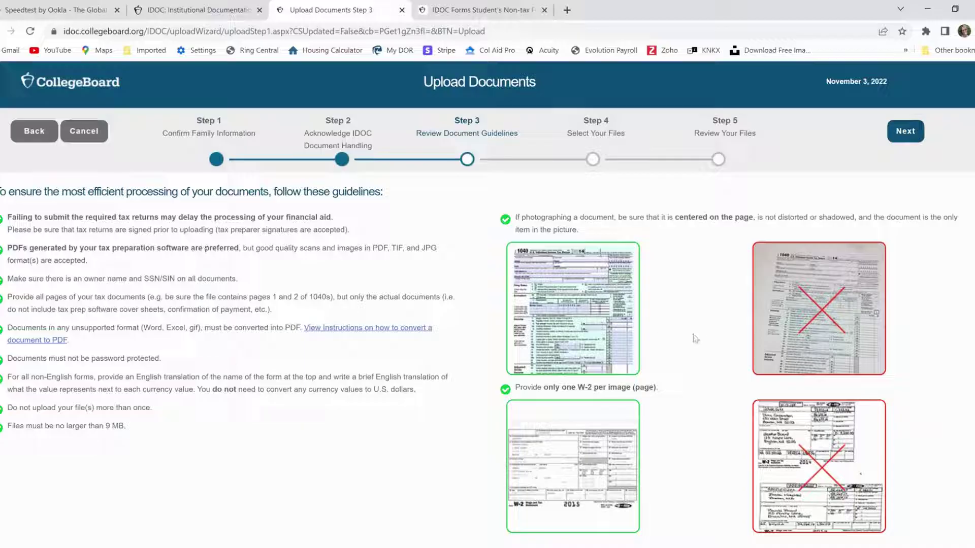
Step: Add Sample.pdf from the Desktop Print folder to the upload list
left_click(900, 133)
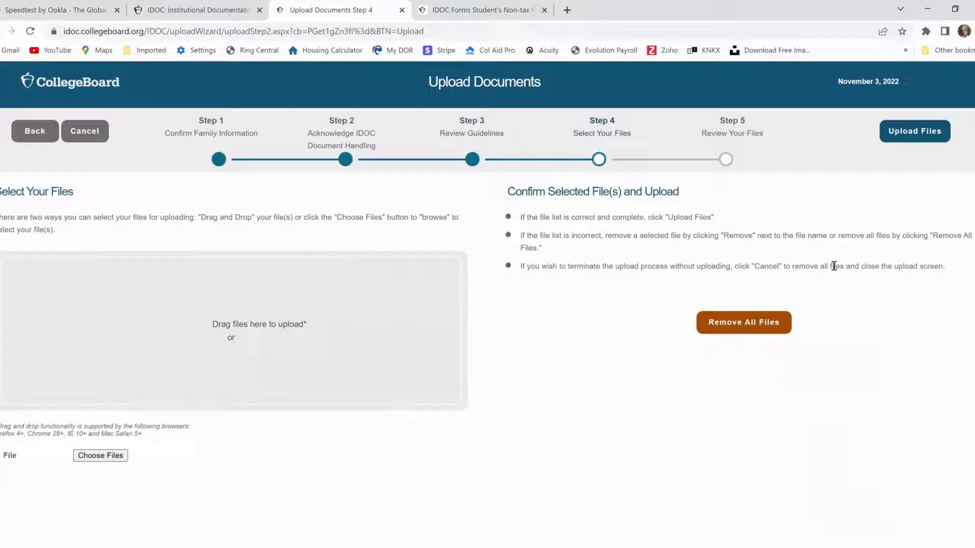
left_click(100, 456)
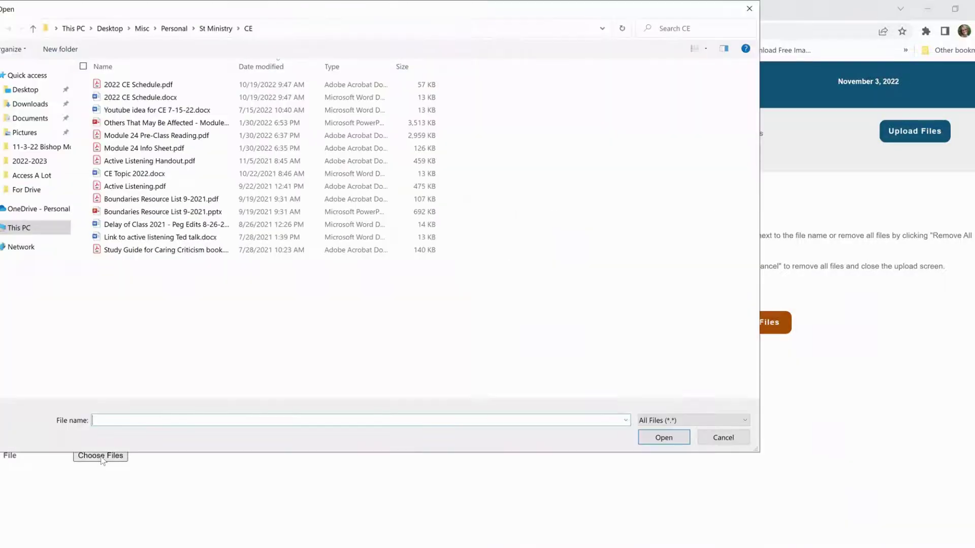
left_click(32, 92)
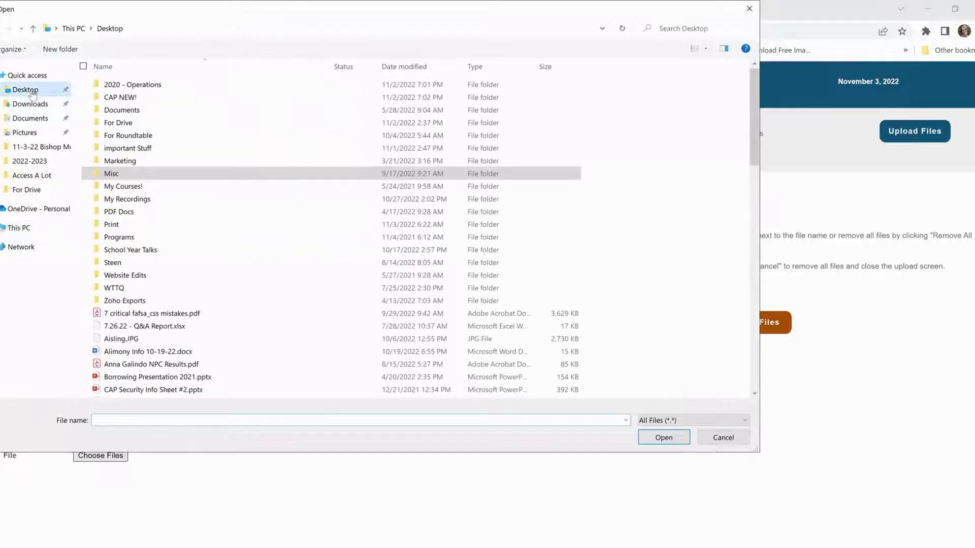
double_click(141, 225)
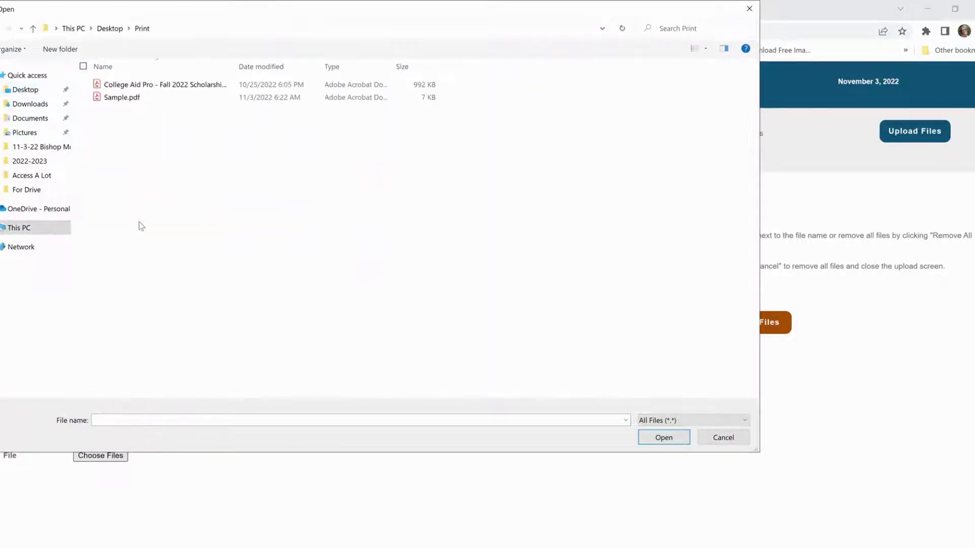
left_click(135, 97)
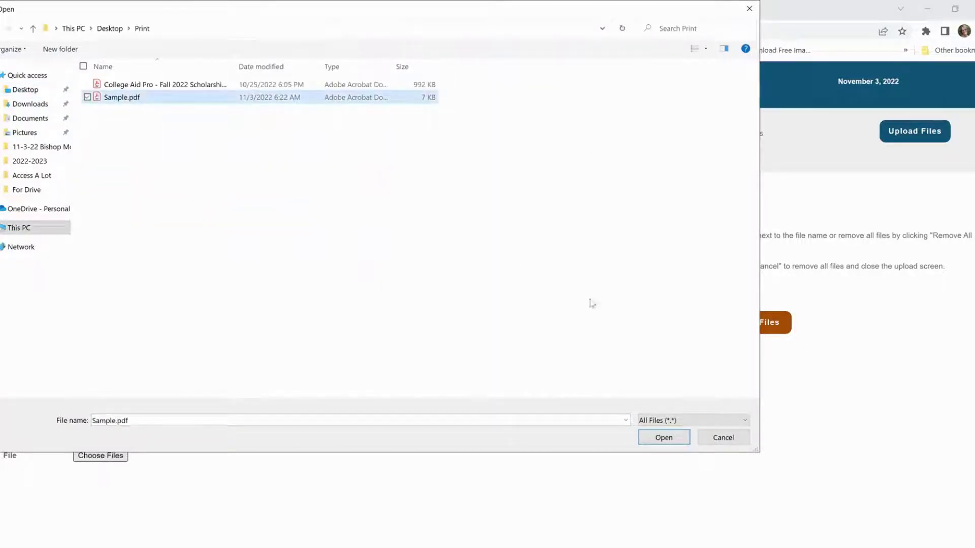
left_click(663, 438)
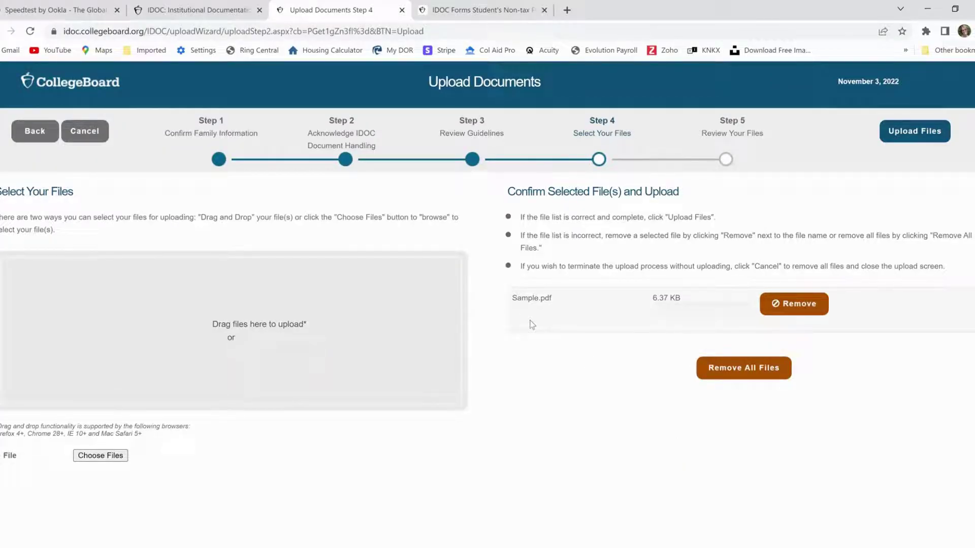
Step: Upload and submit Sample.pdf for processing, dismissing the processing-time notice
left_click(923, 133)
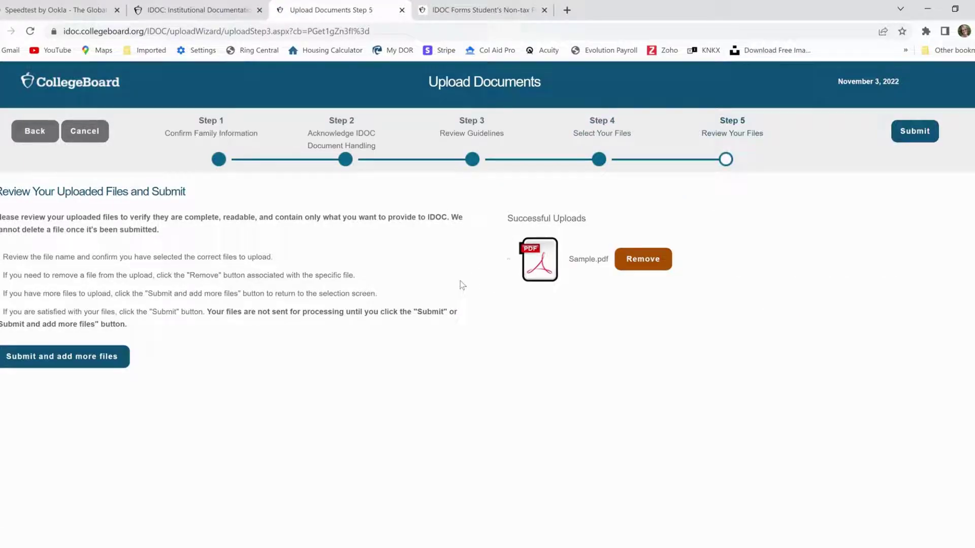
left_click(917, 133)
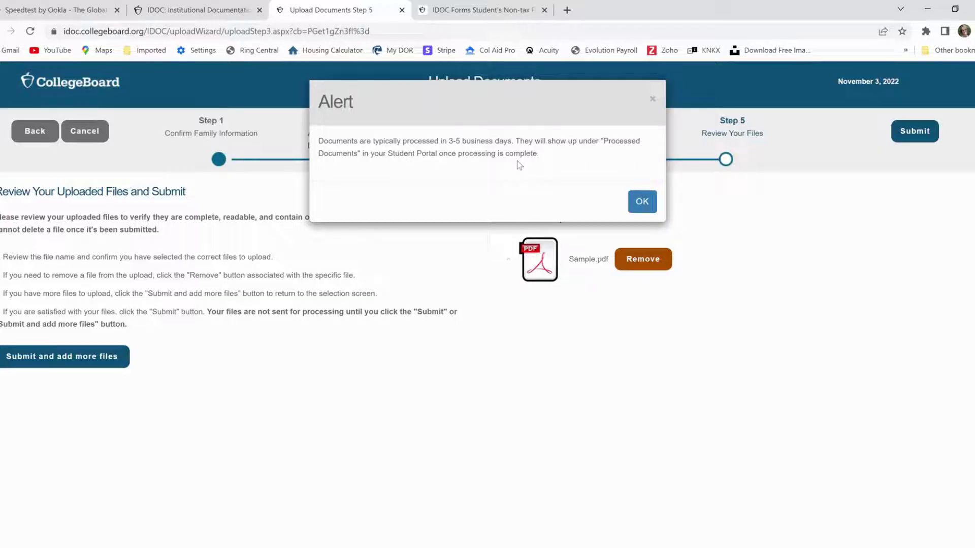
left_click(640, 207)
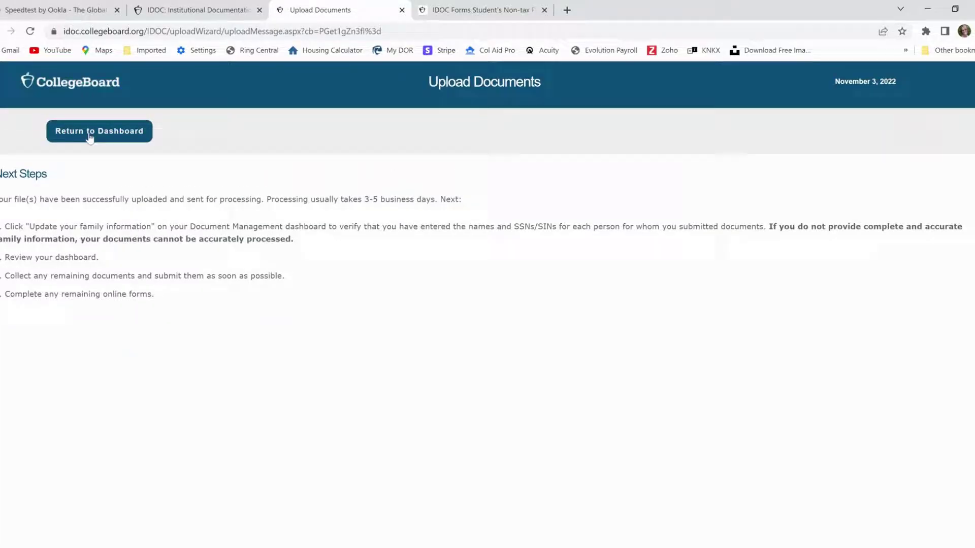
Step: Return to the 2023-24 dashboard and check that Sample.pdf is listed under Uploaded Documents
left_click(90, 137)
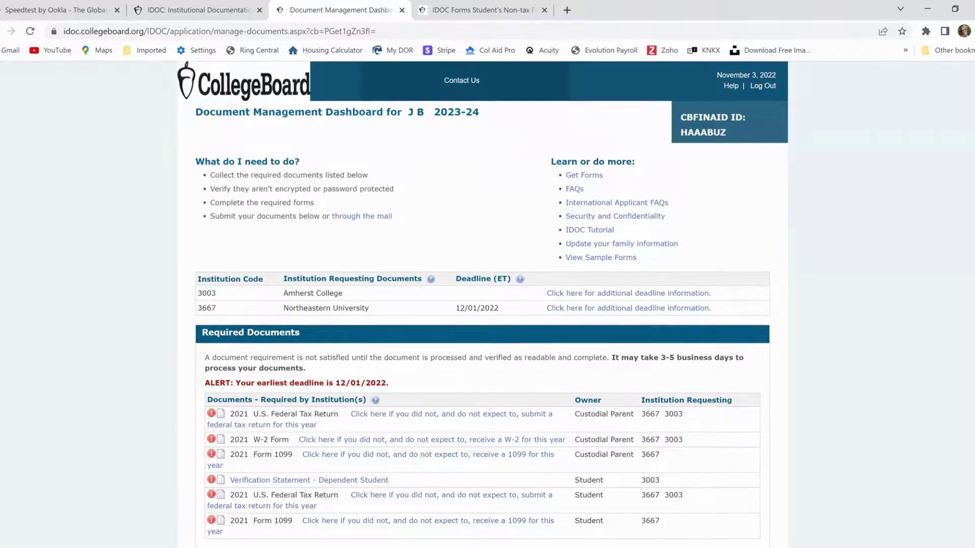
scroll(487, 305, "down", 2)
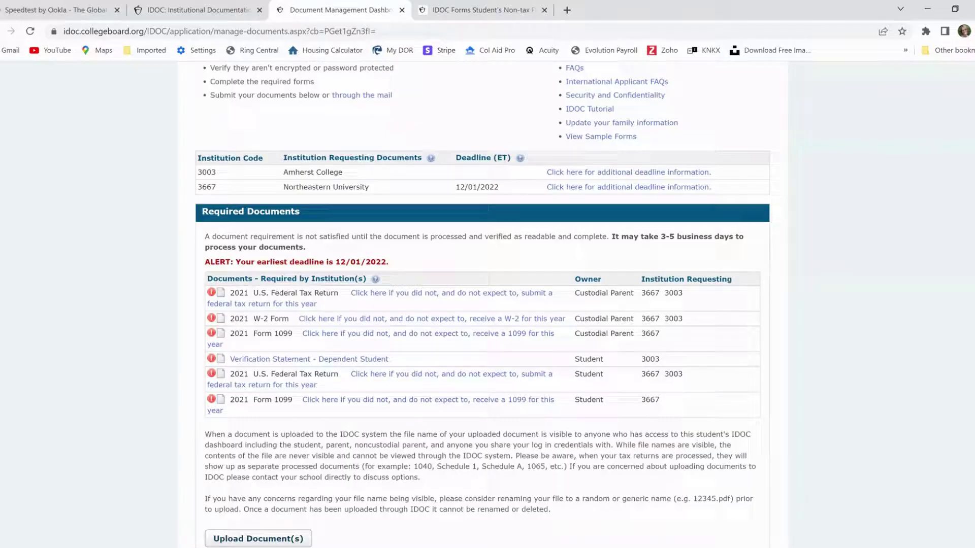
scroll(488, 305, "down", 3)
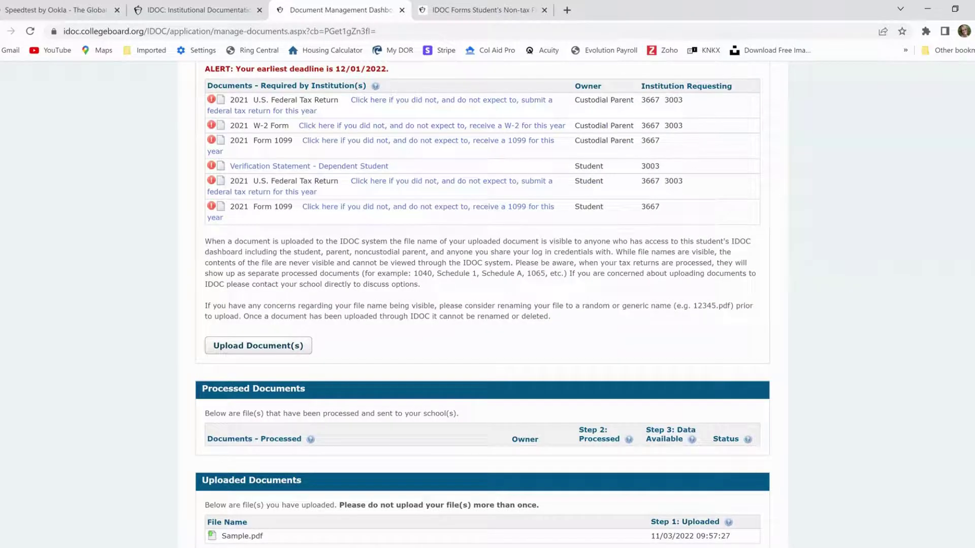
scroll(487, 304, "down", 1)
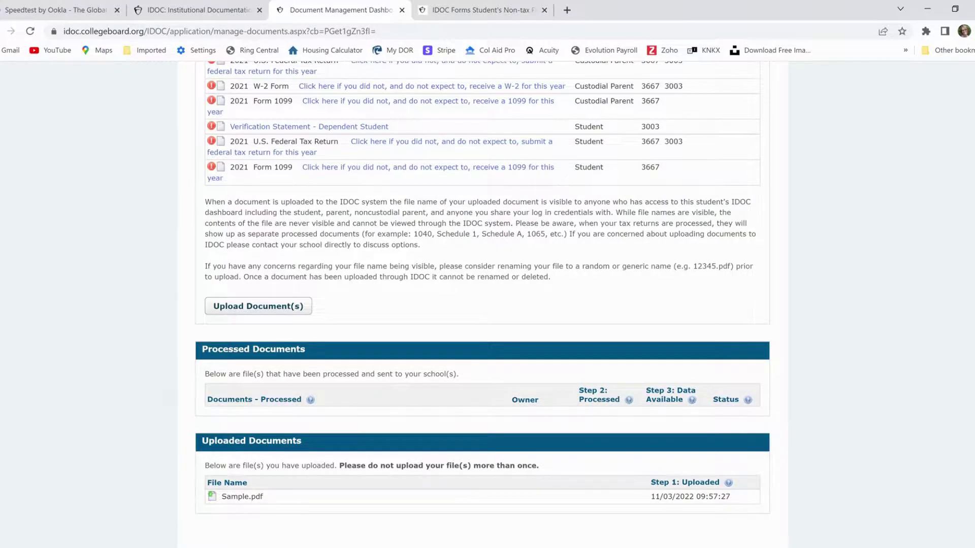
scroll(482, 304, "up", 7)
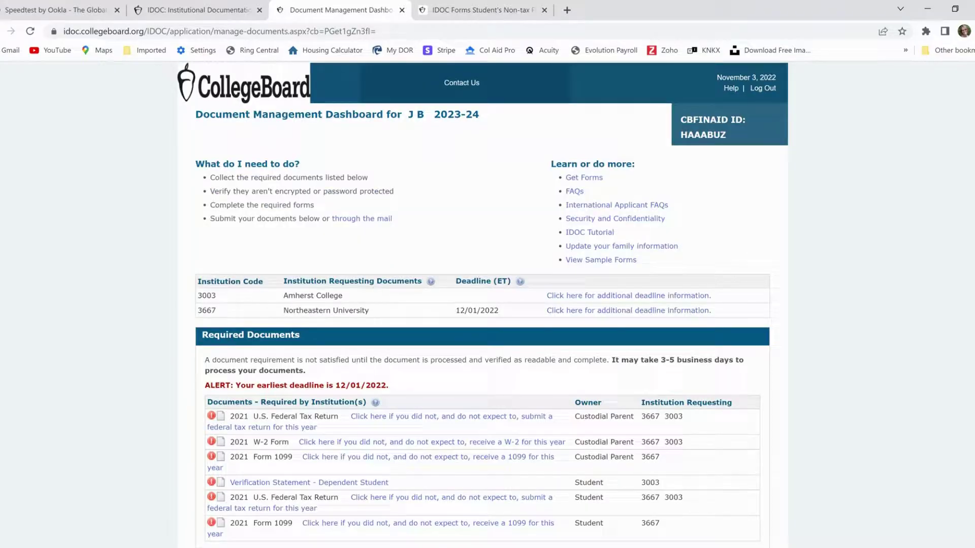